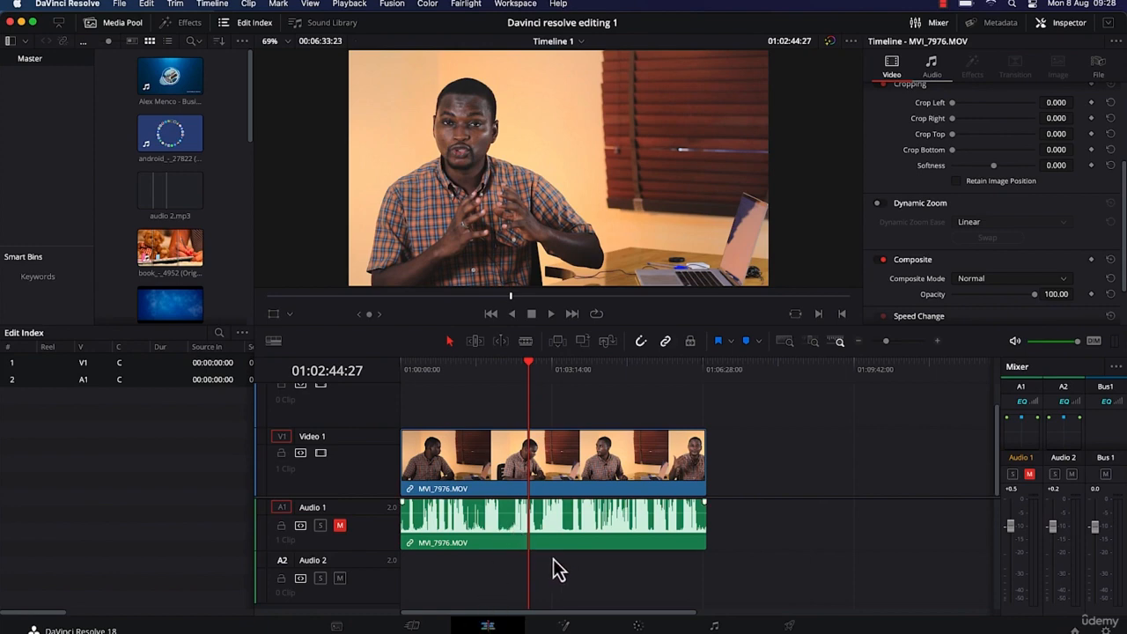
# Open the Color page and try pushing the clip's Lift balance toward blue, resetting the wheel to neutral
pyautogui.click(639, 627)
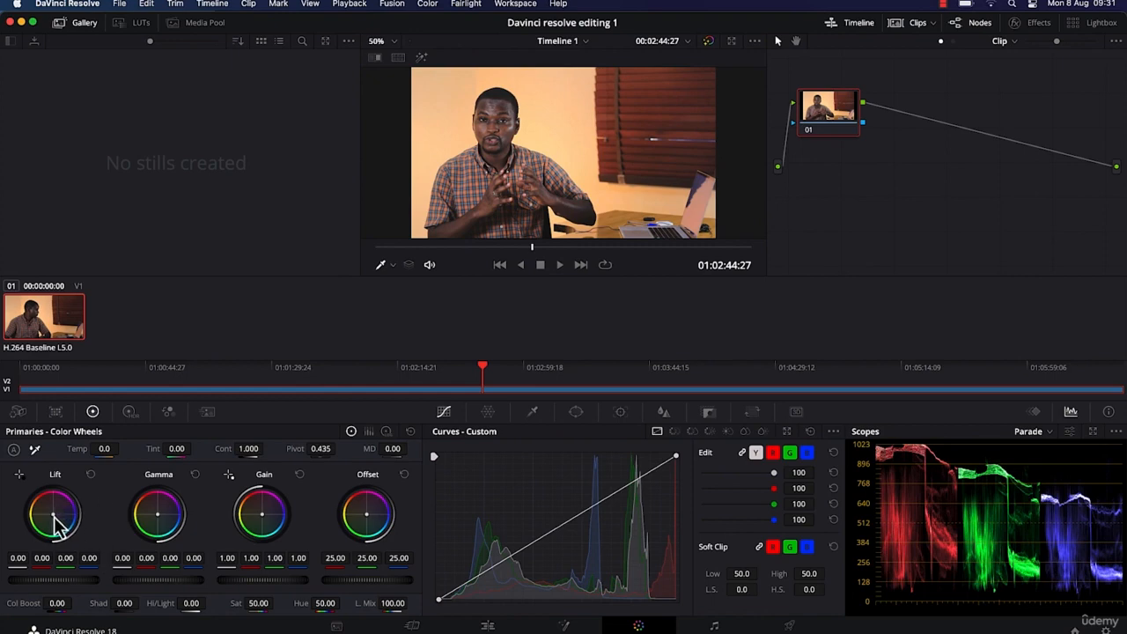
pyautogui.moveTo(57, 525)
pyautogui.mouseDown()
pyautogui.moveTo(58, 509)
pyautogui.moveTo(49, 513)
pyautogui.moveTo(61, 516)
pyautogui.mouseUp()
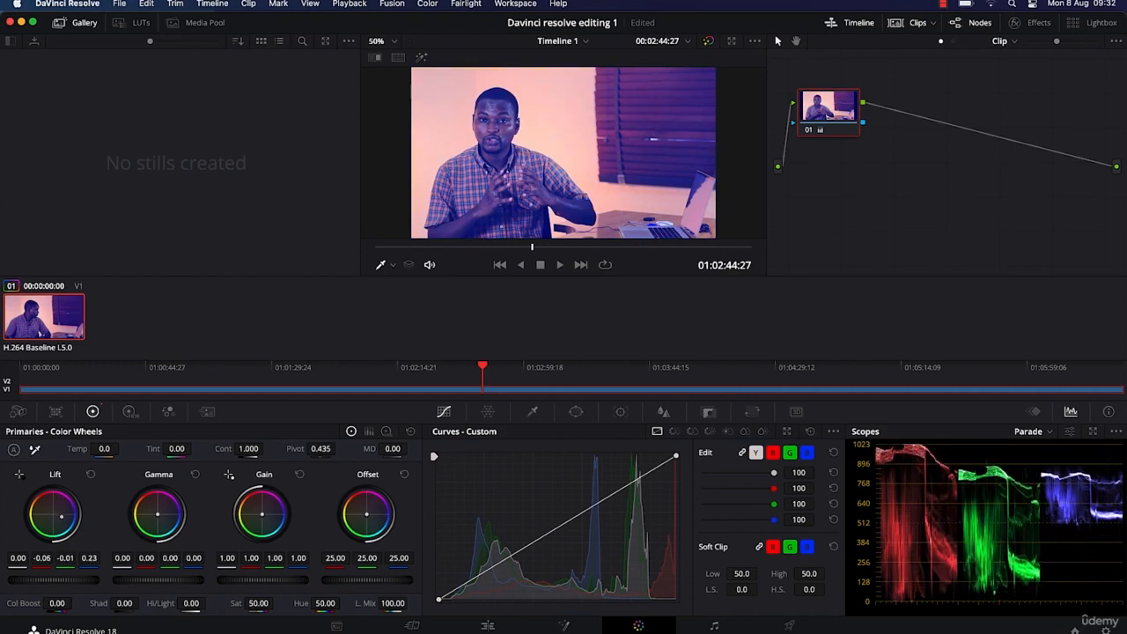
pyautogui.doubleClick(64, 521)
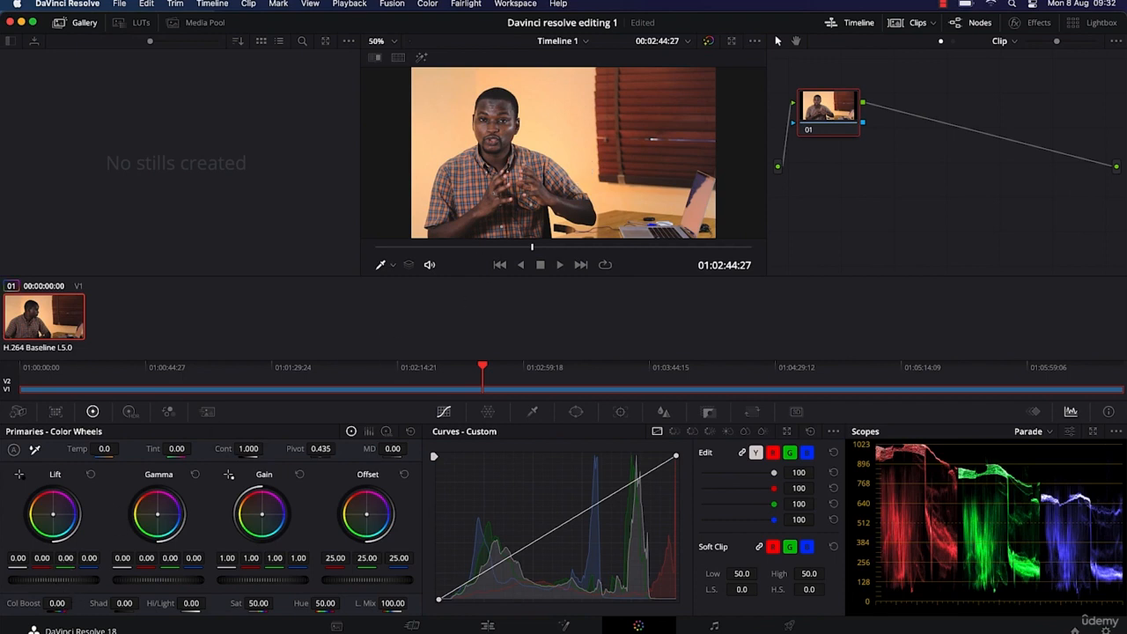
# Darken the clip's shadows by setting the overall Lift to -0.04 on all channels
pyautogui.moveTo(53, 581); pyautogui.dragTo(44, 580)
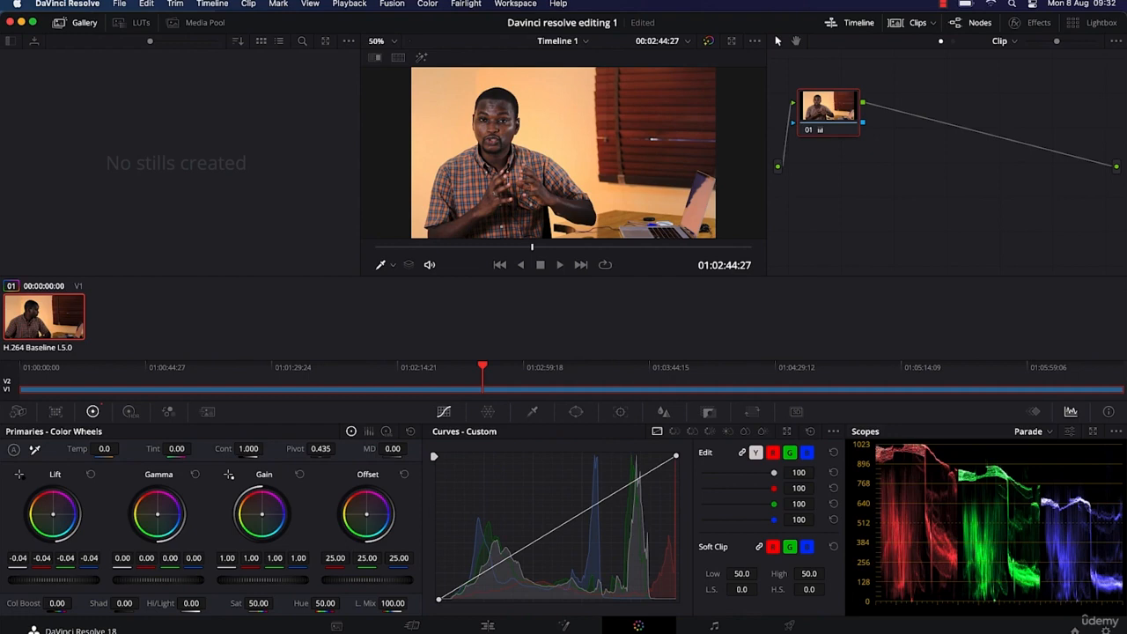
pyautogui.moveTo(44, 581); pyautogui.dragTo(77, 583)
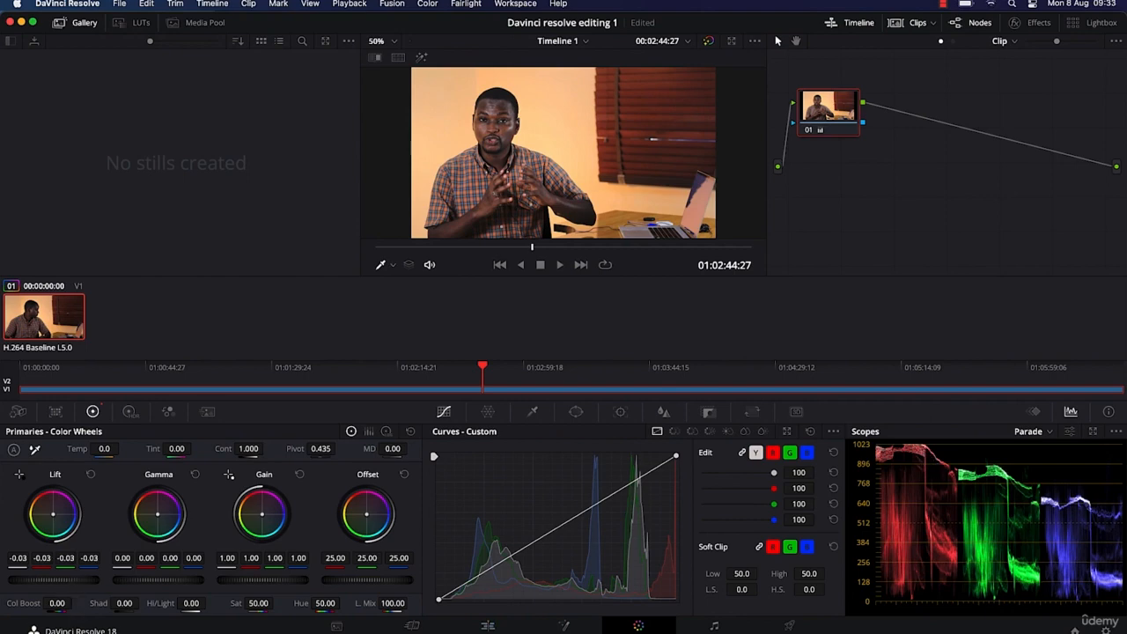
pyautogui.moveTo(53, 580)
pyautogui.mouseDown()
pyautogui.moveTo(37, 581)
pyautogui.moveTo(51, 580)
pyautogui.mouseUp()
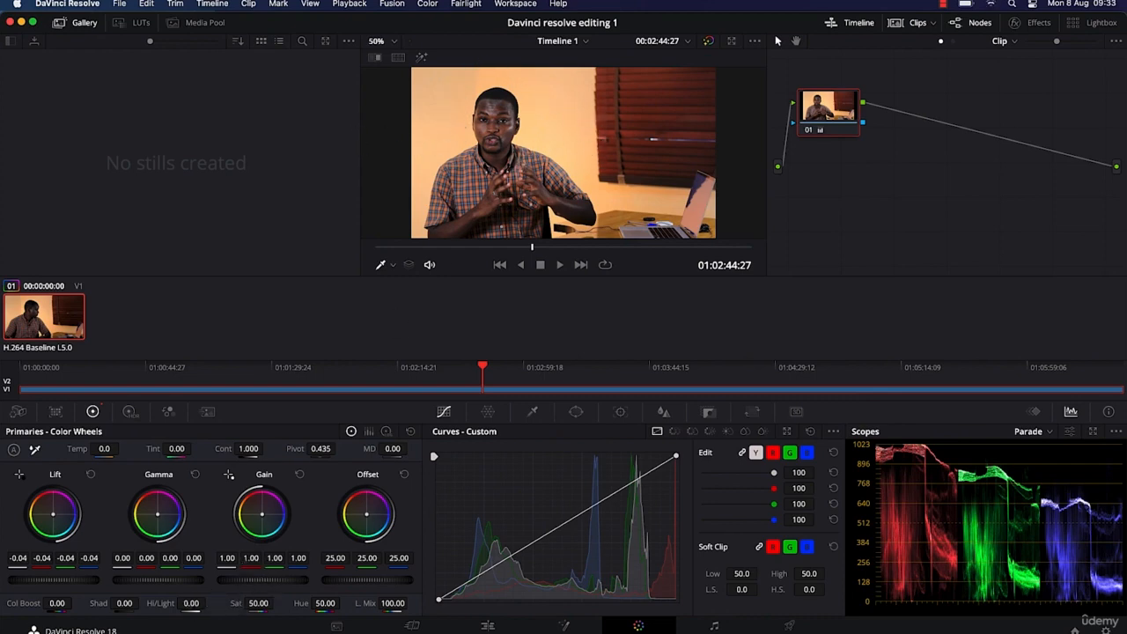
# Raise the clip's overall Gain to 1.09 and reduce its saturation to 44.40
pyautogui.moveTo(262, 580)
pyautogui.mouseDown()
pyautogui.moveTo(291, 581)
pyautogui.moveTo(256, 580)
pyautogui.mouseUp()
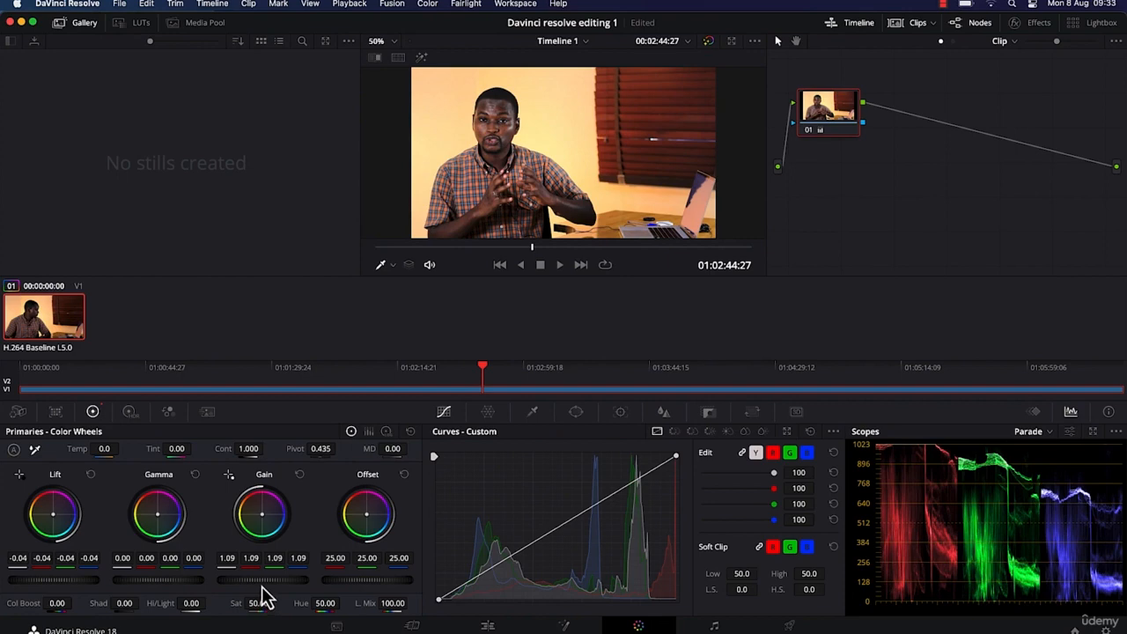
pyautogui.moveTo(263, 581); pyautogui.dragTo(291, 580)
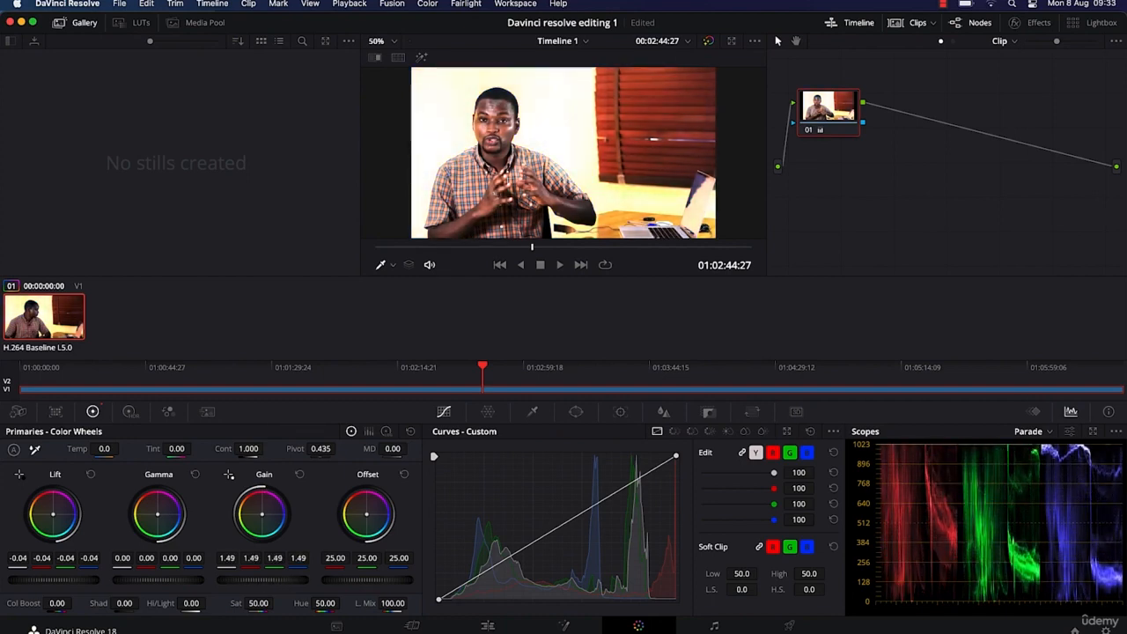
pyautogui.moveTo(291, 580); pyautogui.dragTo(255, 580)
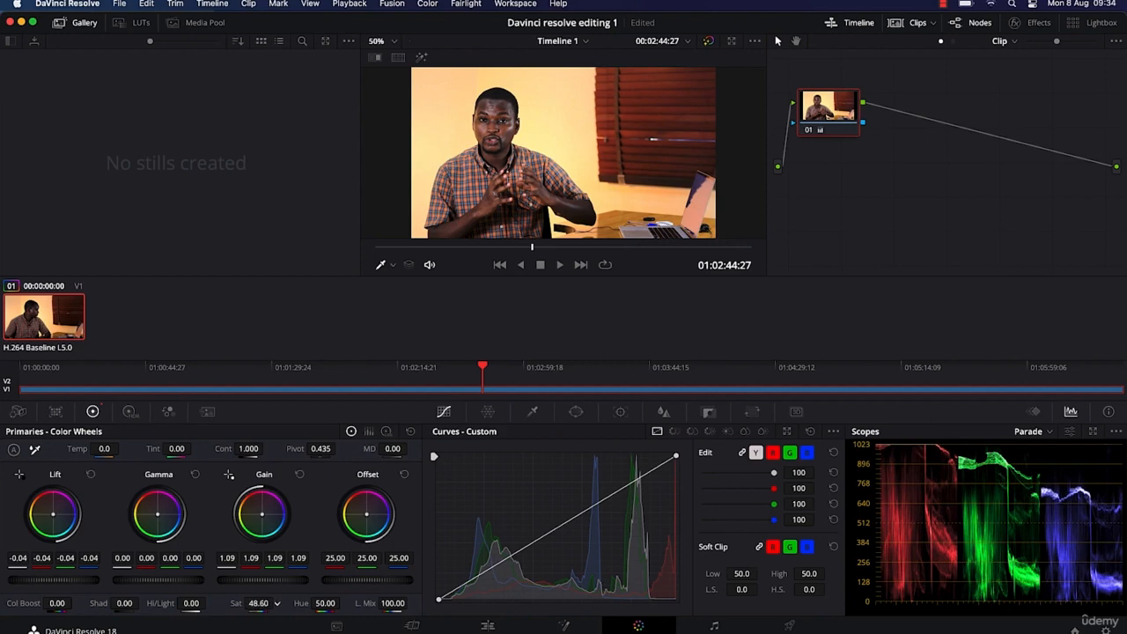
pyautogui.moveTo(264, 604)
pyautogui.mouseDown()
pyautogui.moveTo(238, 603)
pyautogui.moveTo(285, 603)
pyautogui.mouseUp()
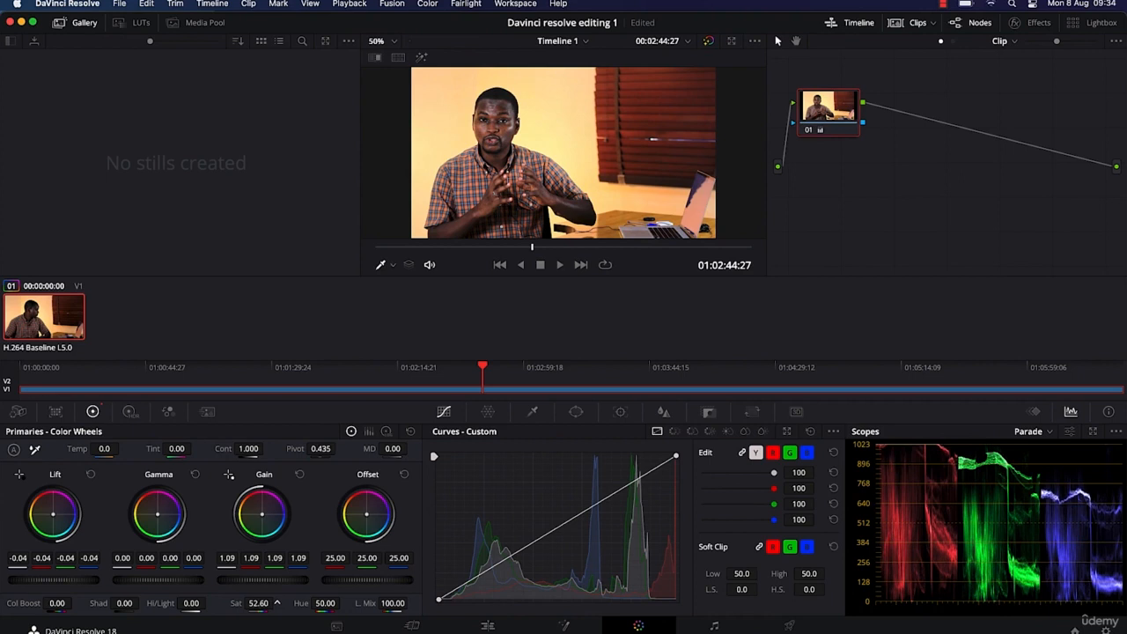
pyautogui.moveTo(277, 603)
pyautogui.mouseDown()
pyautogui.moveTo(260, 603)
pyautogui.moveTo(277, 603)
pyautogui.mouseUp()
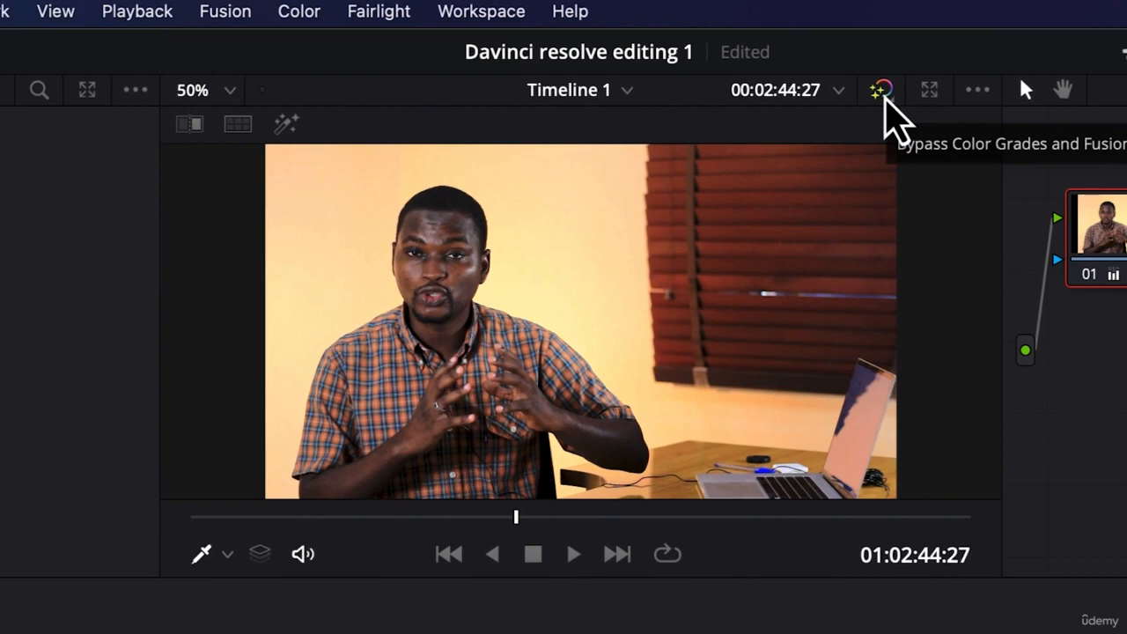
# Compare the clip before and after the primary corrections by toggling the color grade bypass
pyautogui.click(883, 90)
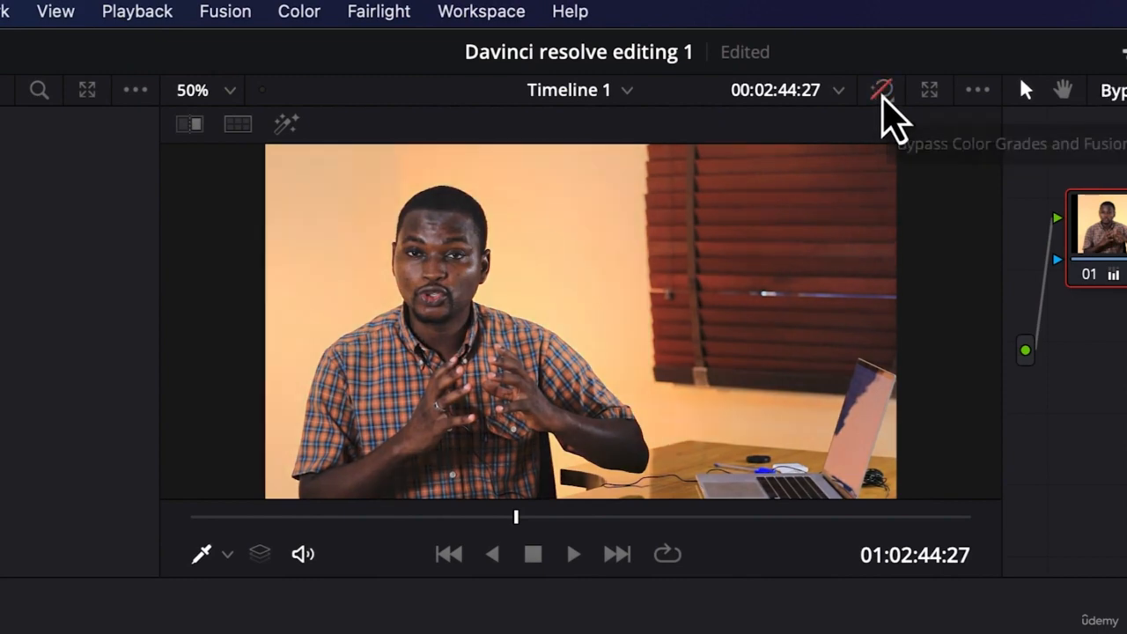
pyautogui.click(882, 92)
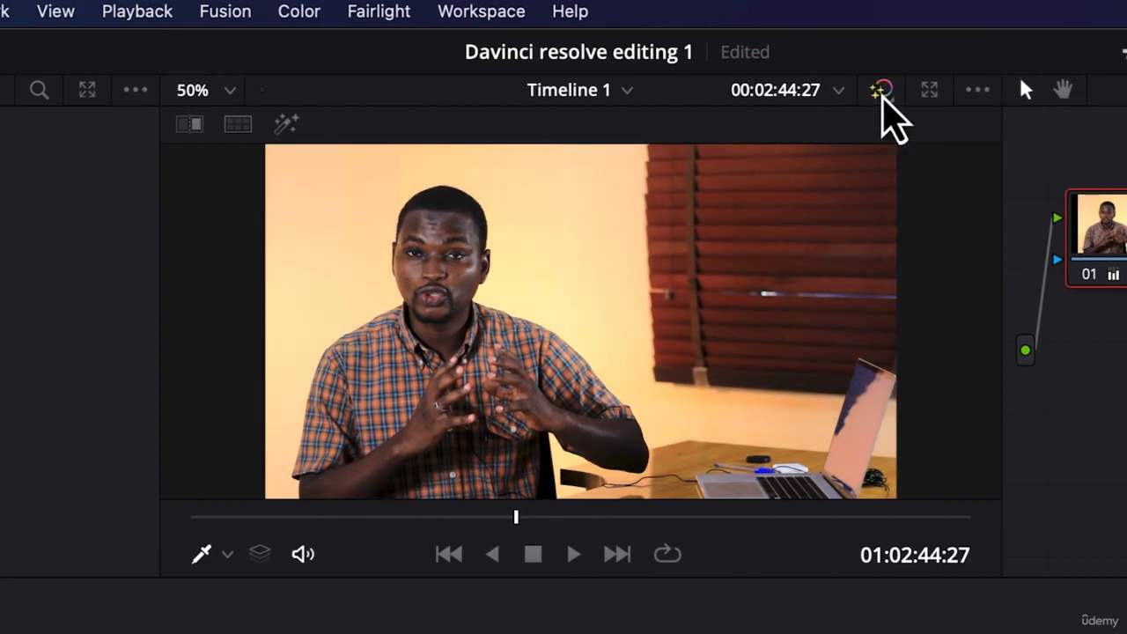
pyautogui.click(882, 91)
pyautogui.click(881, 92)
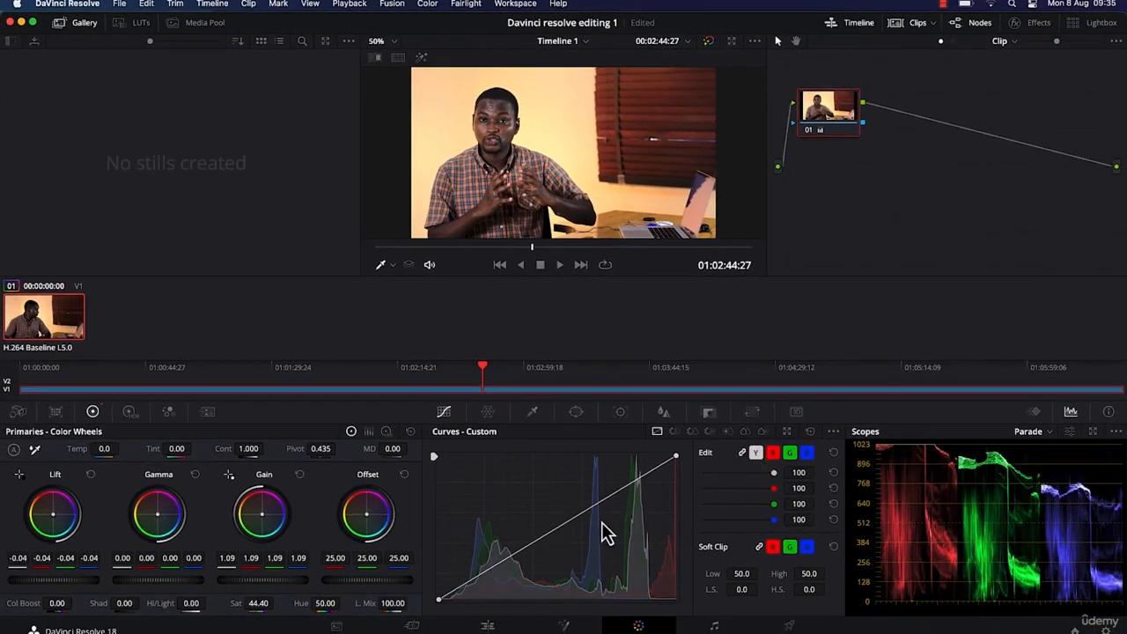
# Shape the linked custom curve into a gentle S with two points, raising the highlights and slightly lowering the shadows
pyautogui.click(639, 482)
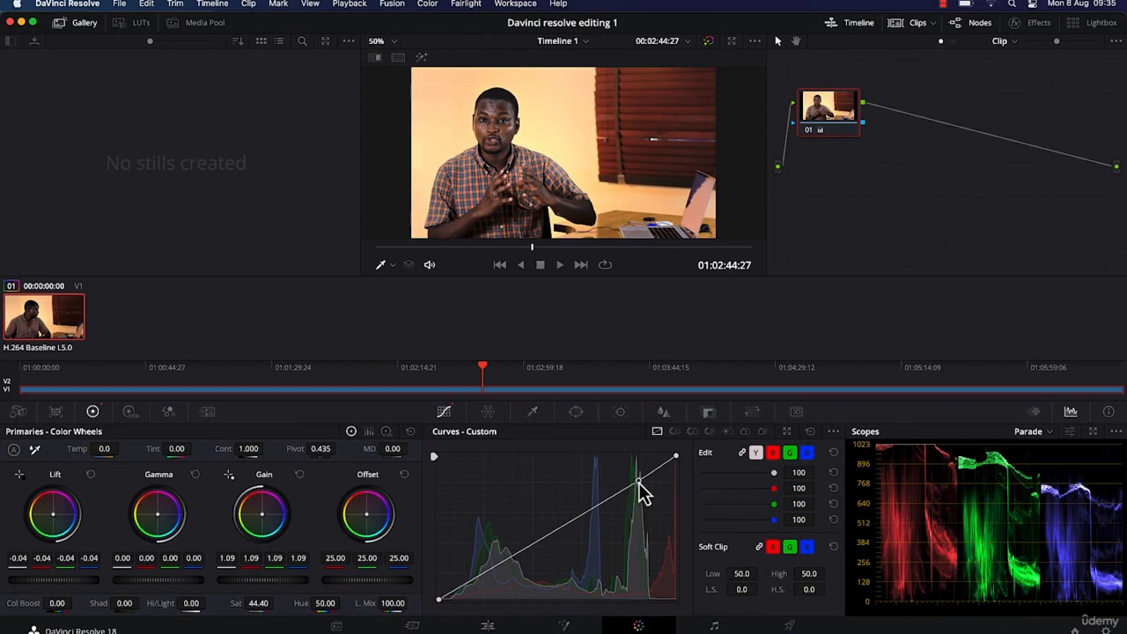
pyautogui.click(501, 565)
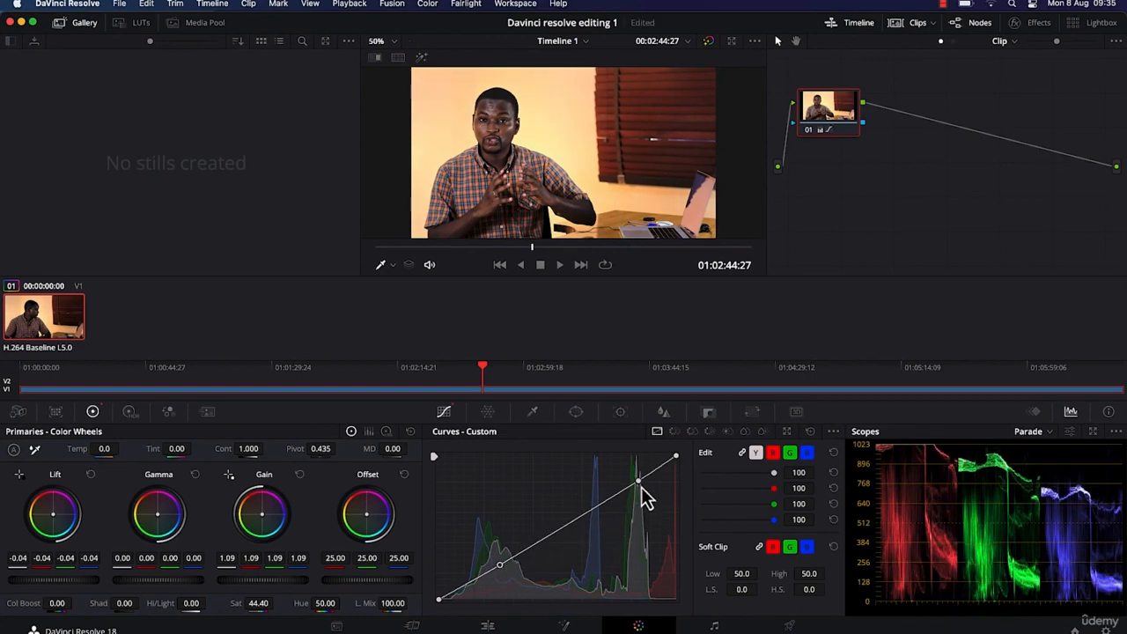
pyautogui.moveTo(638, 485); pyautogui.dragTo(628, 476)
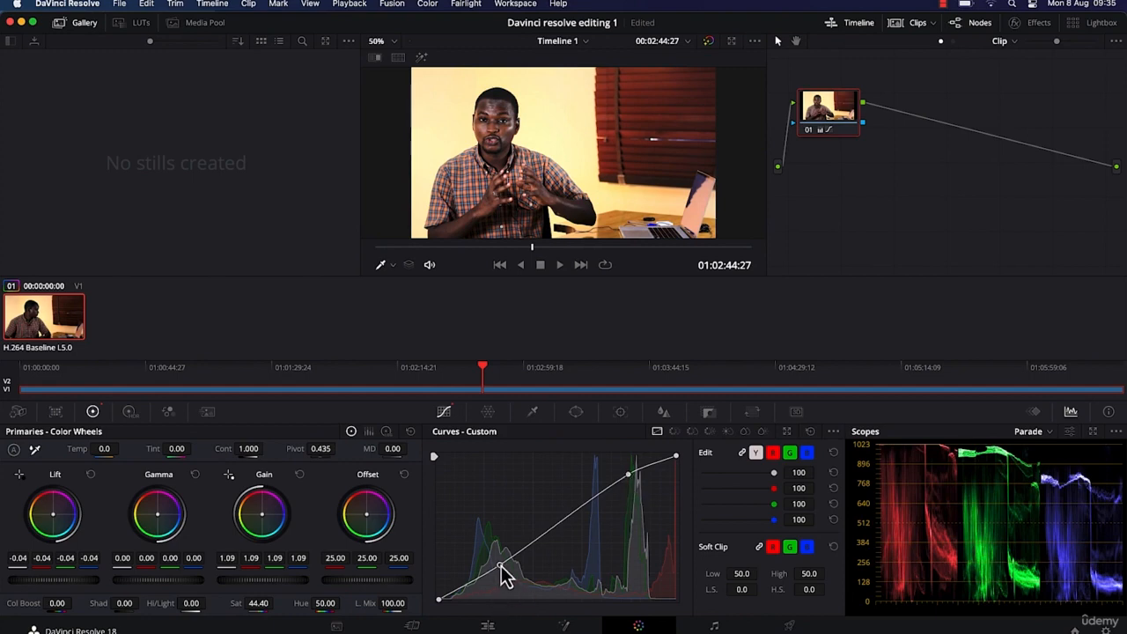
pyautogui.moveTo(501, 564); pyautogui.dragTo(502, 570)
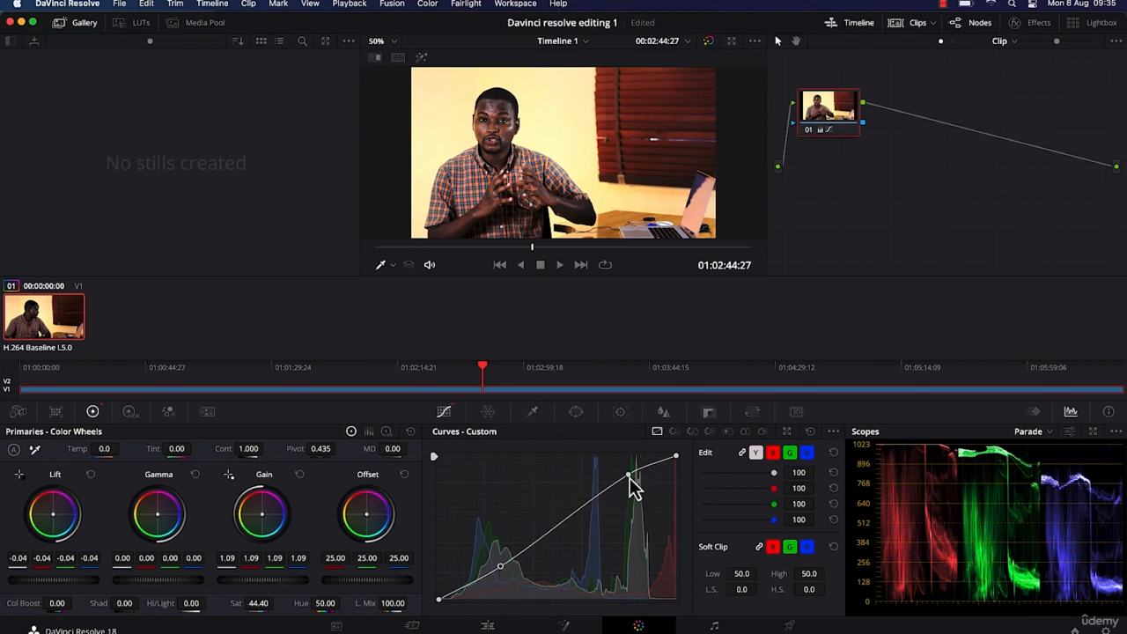
pyautogui.moveTo(630, 478); pyautogui.dragTo(625, 480)
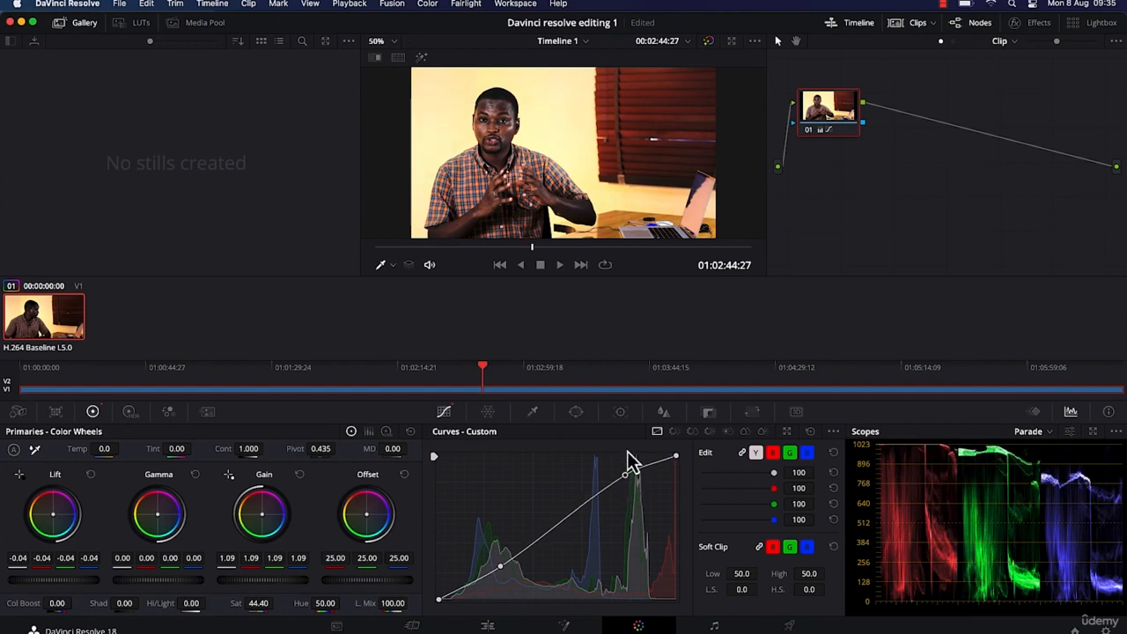
pyautogui.moveTo(627, 476); pyautogui.dragTo(627, 479)
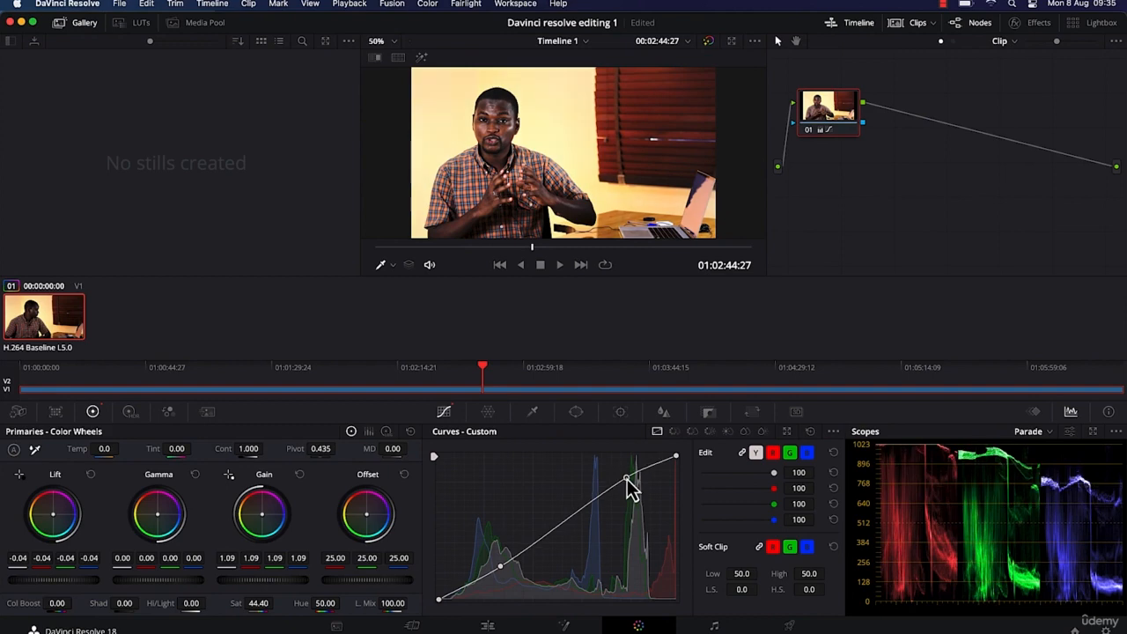
# Lower the highlight point separately on the red and green custom curves to reduce the yellow cast
pyautogui.click(772, 453)
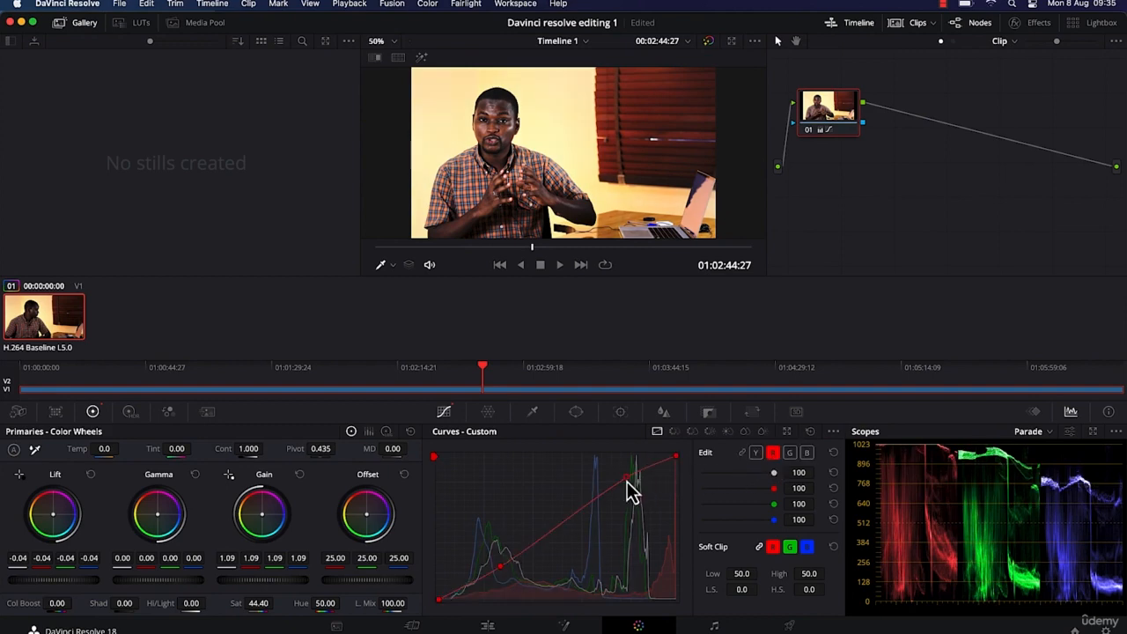
pyautogui.moveTo(627, 480)
pyautogui.mouseDown()
pyautogui.moveTo(656, 511)
pyautogui.moveTo(630, 487)
pyautogui.mouseUp()
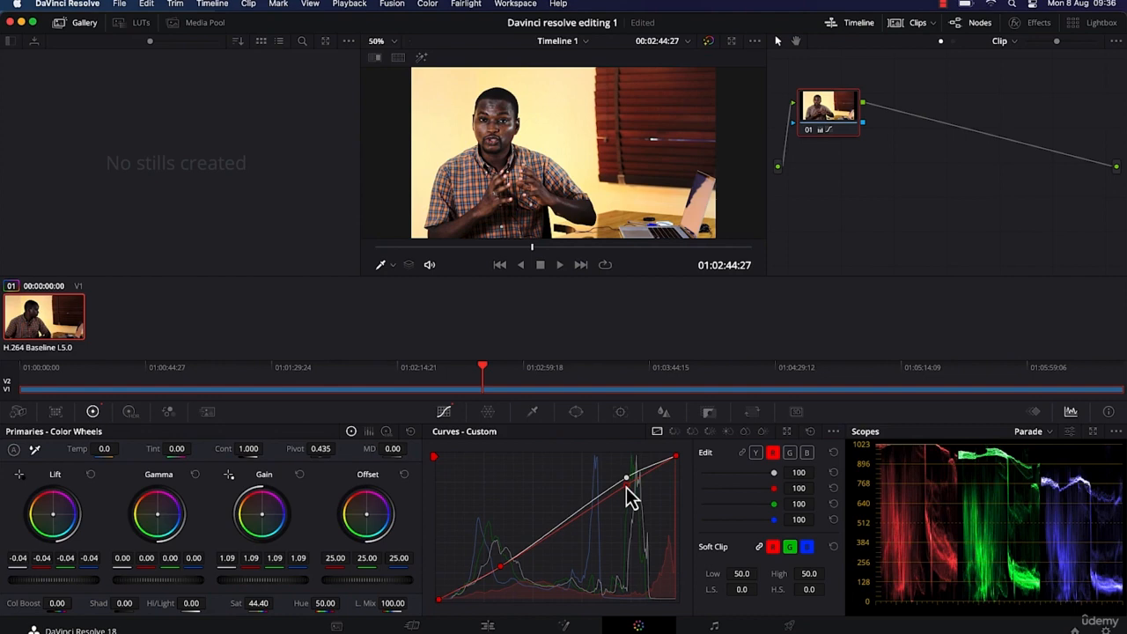
pyautogui.click(790, 456)
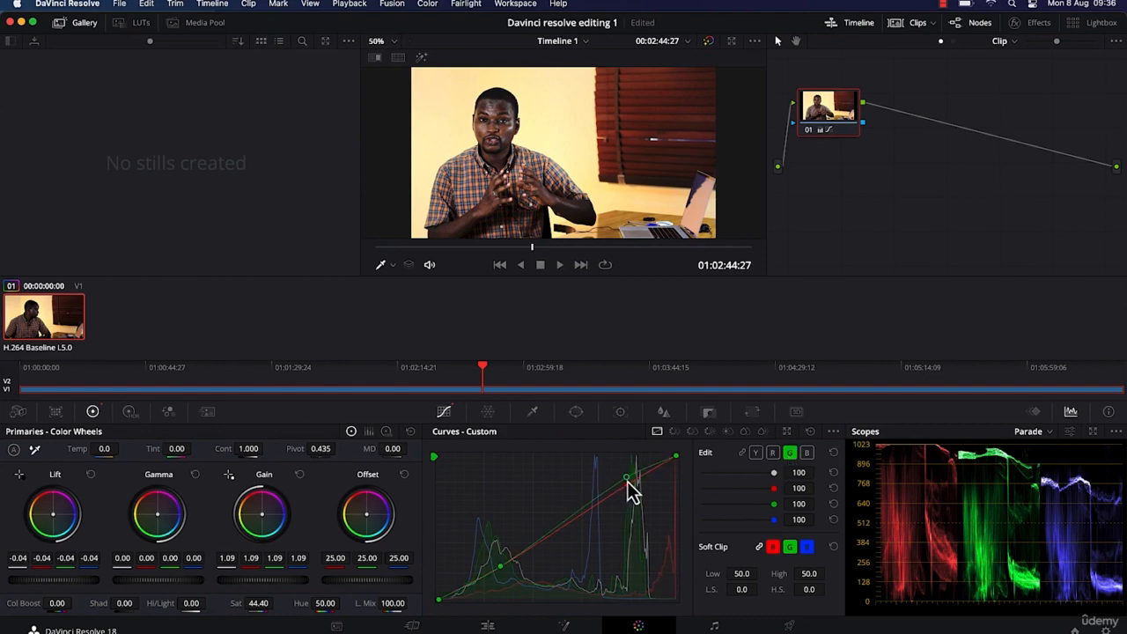
pyautogui.moveTo(629, 482); pyautogui.dragTo(645, 499)
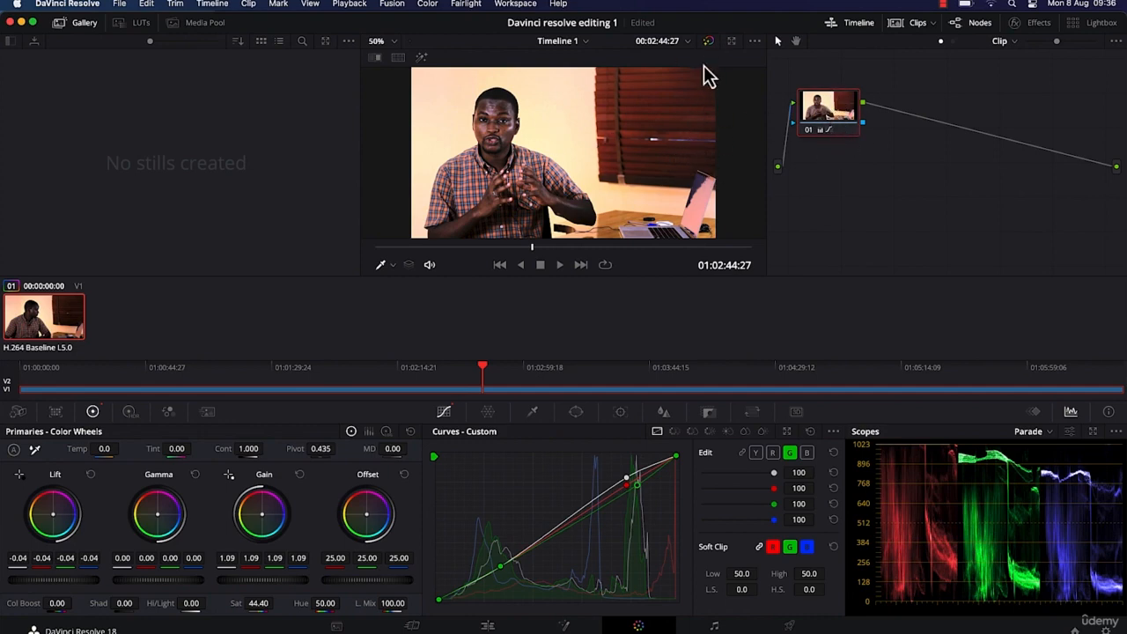
# Compare the original and graded image by toggling the grade bypass after the curve adjustments
pyautogui.click(709, 43)
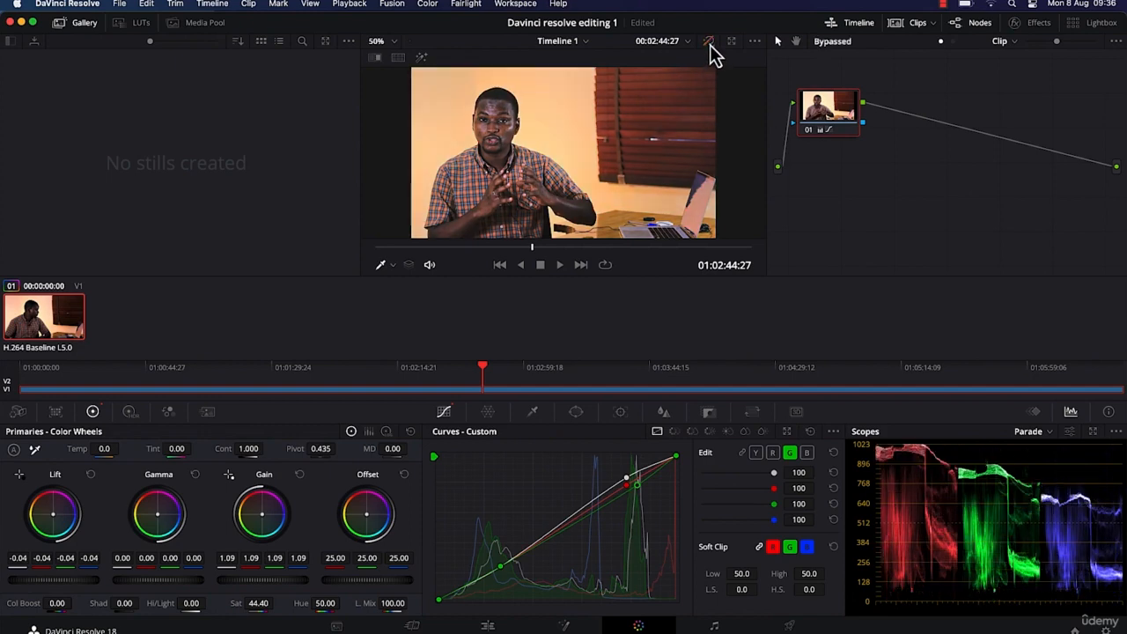
pyautogui.click(709, 44)
pyautogui.click(709, 44)
pyautogui.click(709, 44)
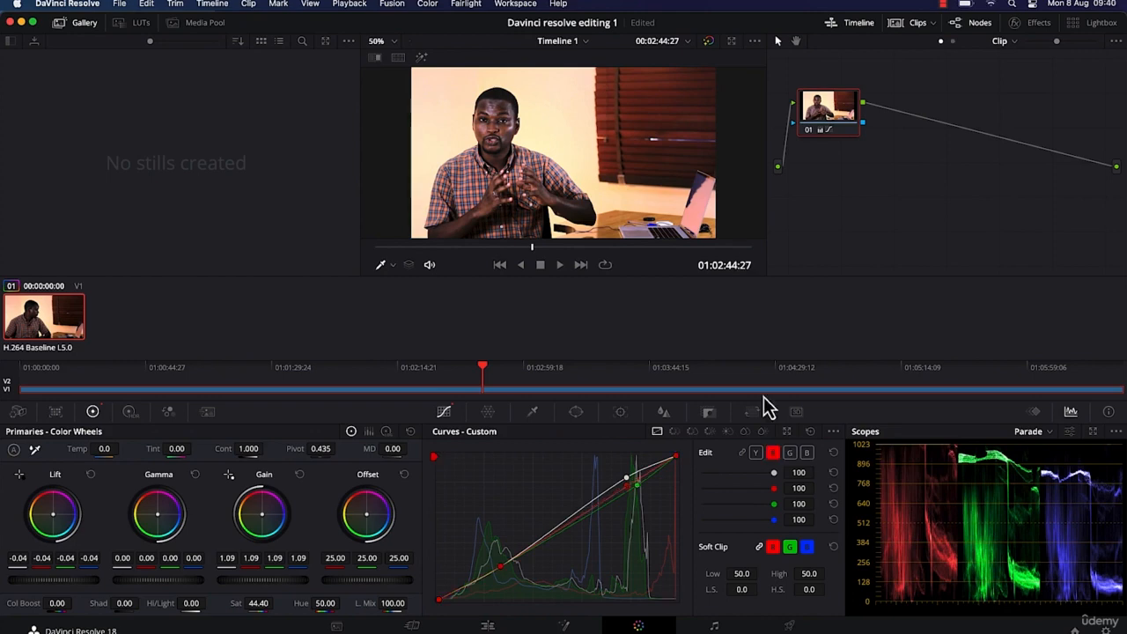
# Switch custom curve editing from the green channel through red to the luminance (Y) channel
pyautogui.click(773, 452)
pyautogui.click(756, 453)
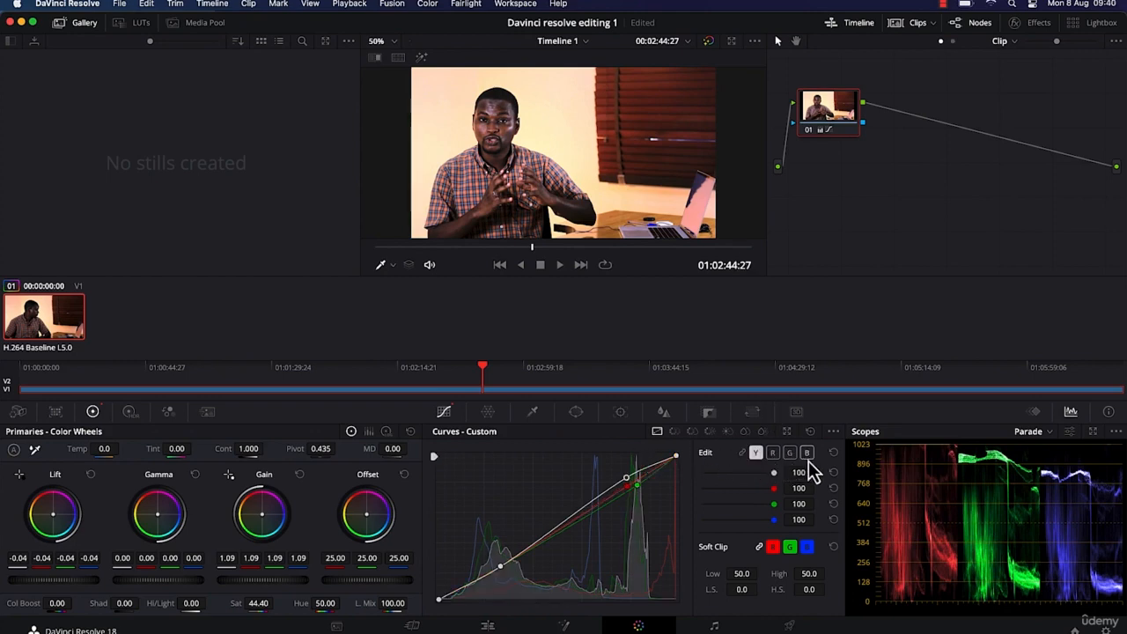